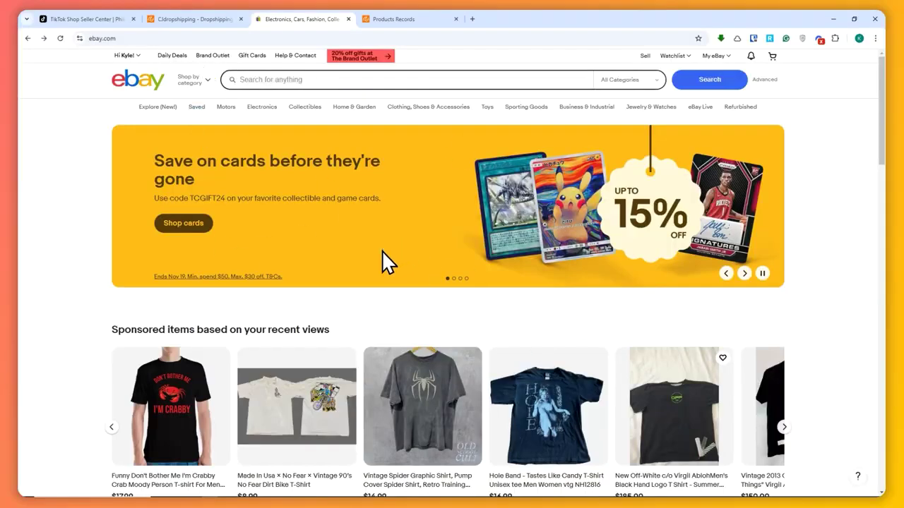
Look over the CJdropshipping home page and the eBay home page, ending on CJdropshipping.
click(205, 21)
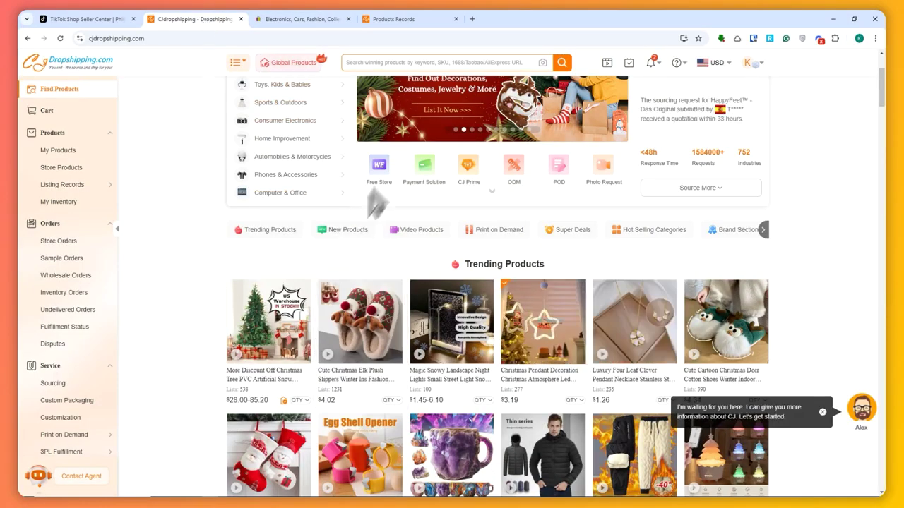
scroll(599, 312, up, 2)
mouse_move(302, 261)
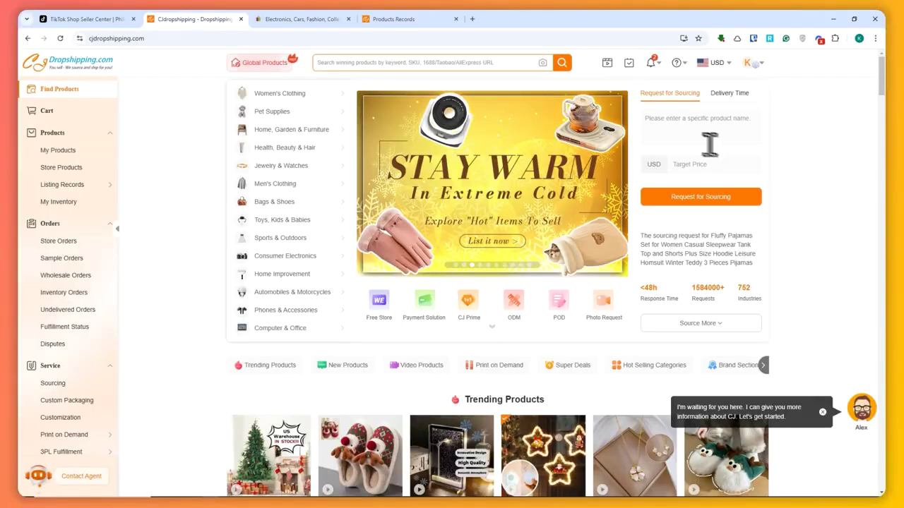
mouse_move(734, 76)
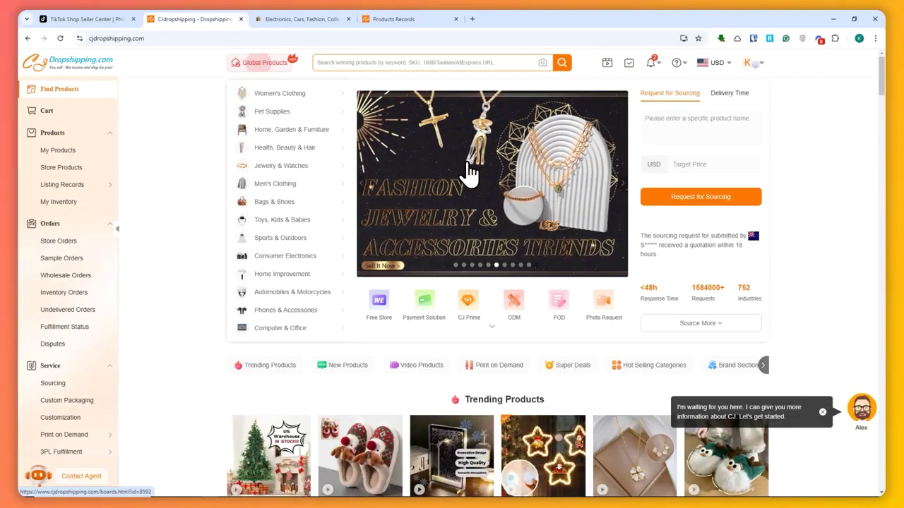
click(292, 21)
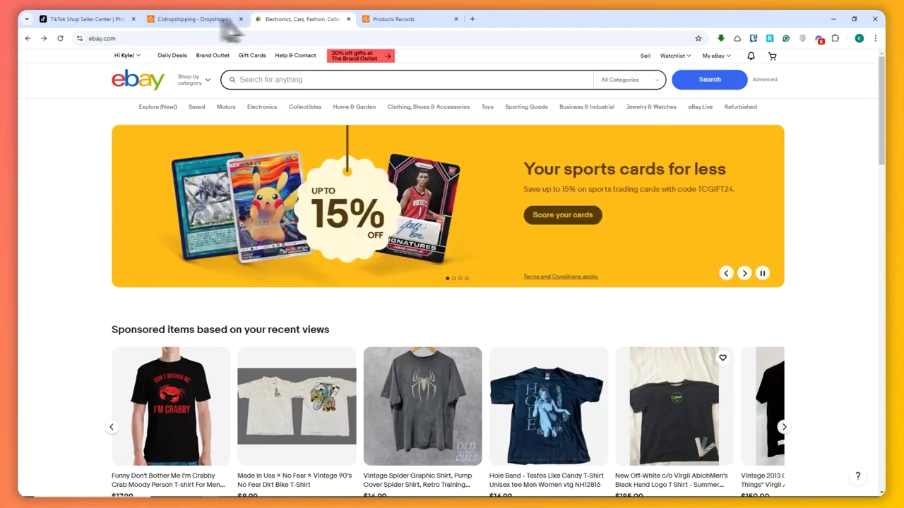
click(202, 25)
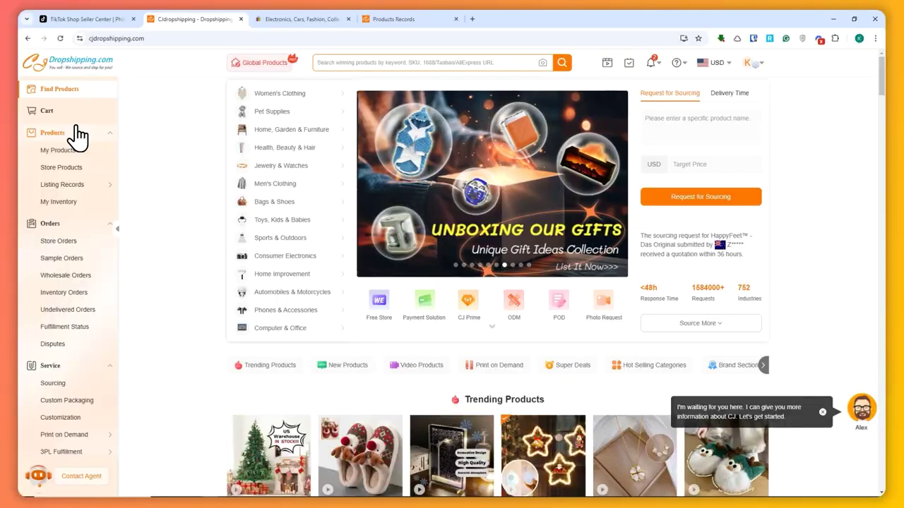
Authorize the eBay store connection in CJdropshipping and dismiss the assistant pop-ups.
scroll(72, 137, down, 3)
mouse_move(58, 261)
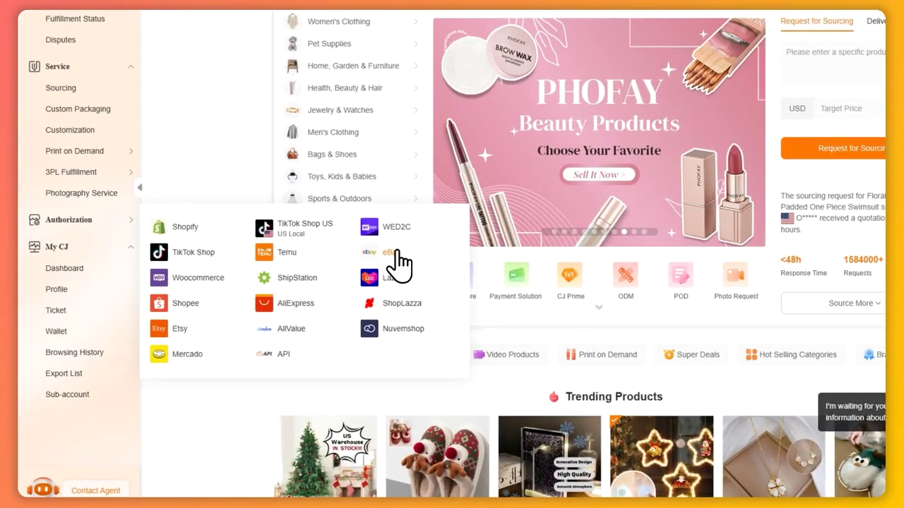
click(396, 253)
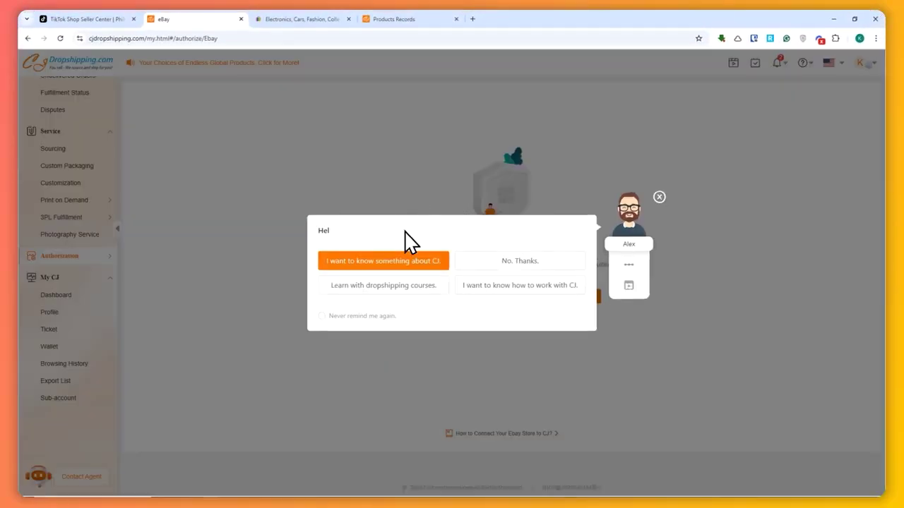
click(658, 197)
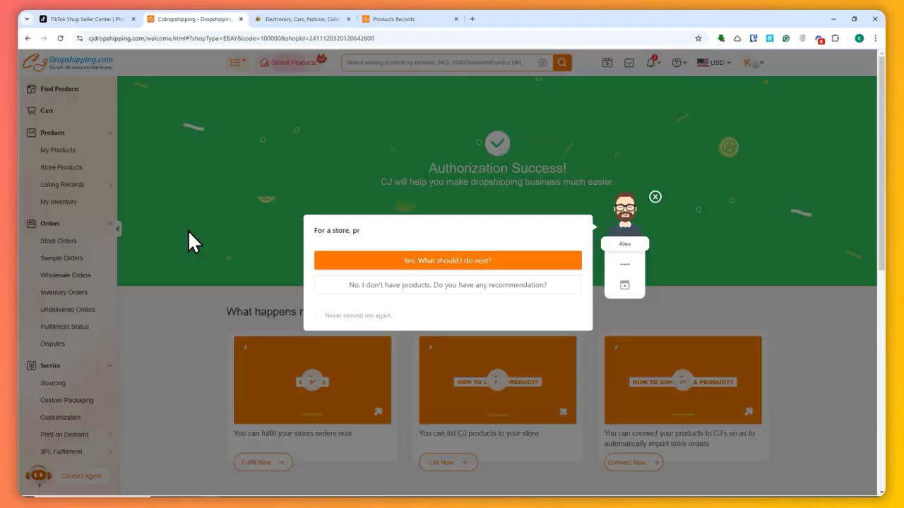
click(654, 197)
Open the women's multi-color round neck woolen coat from CJdropshipping's New Products and start listing it to the store.
click(298, 21)
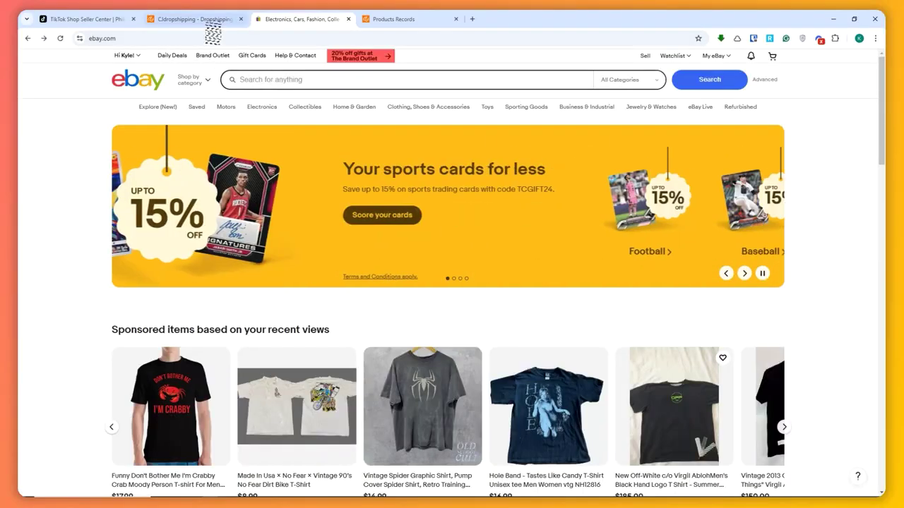
click(198, 19)
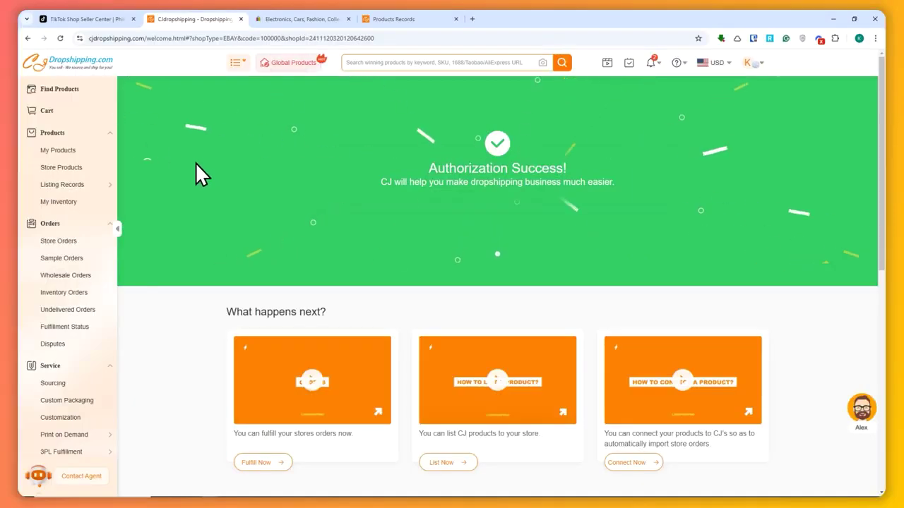
click(53, 93)
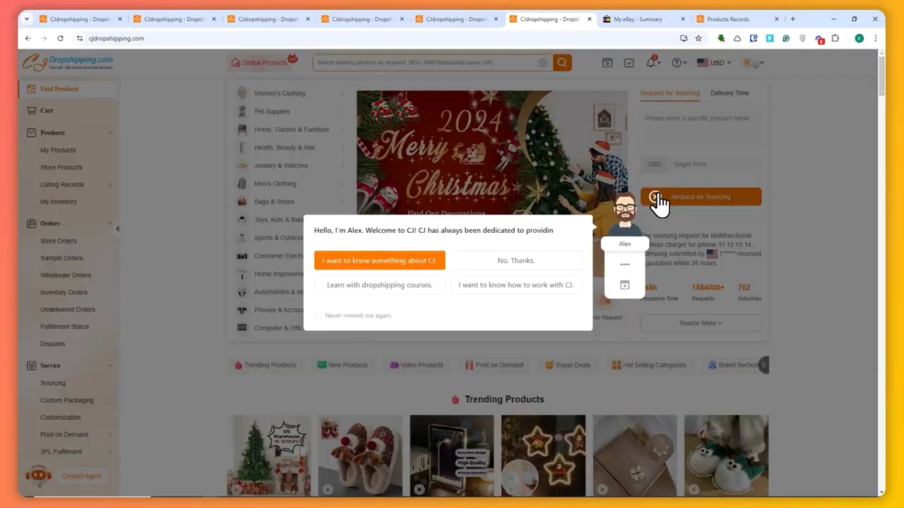
click(657, 202)
scroll(410, 197, down, 3)
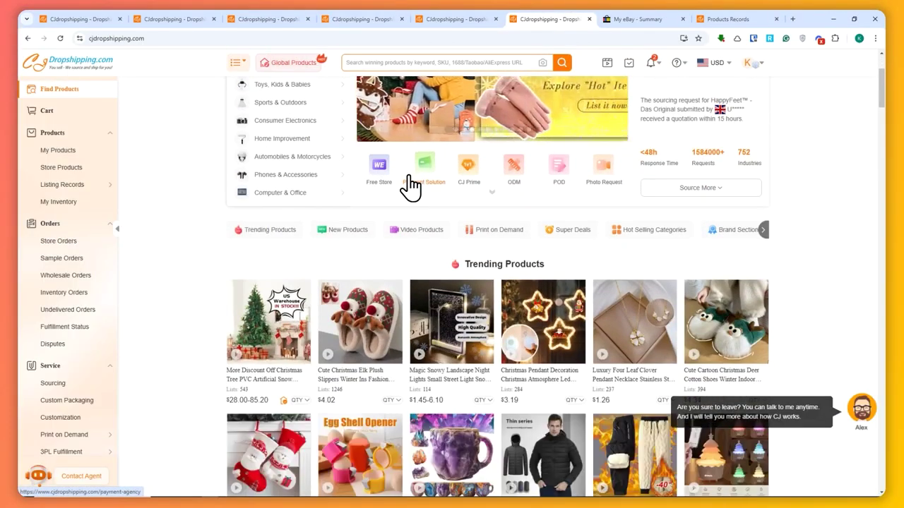
scroll(409, 185, down, 3)
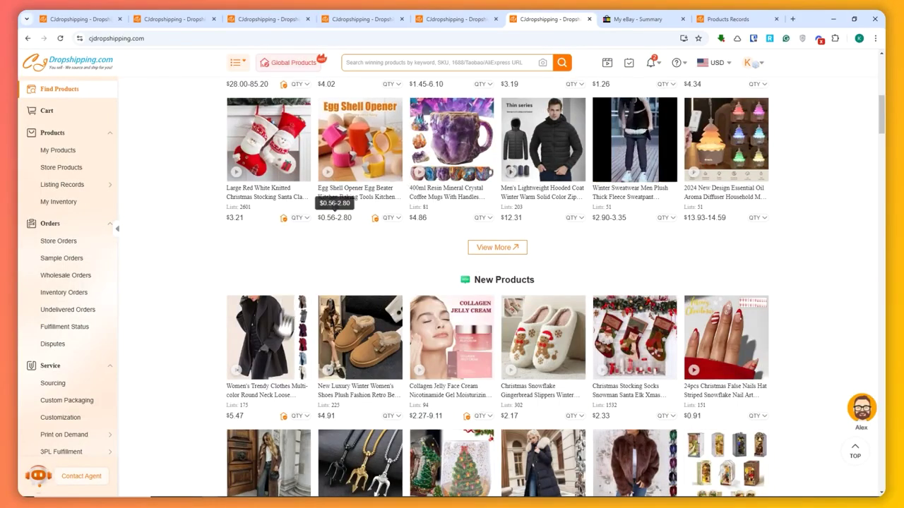
click(264, 342)
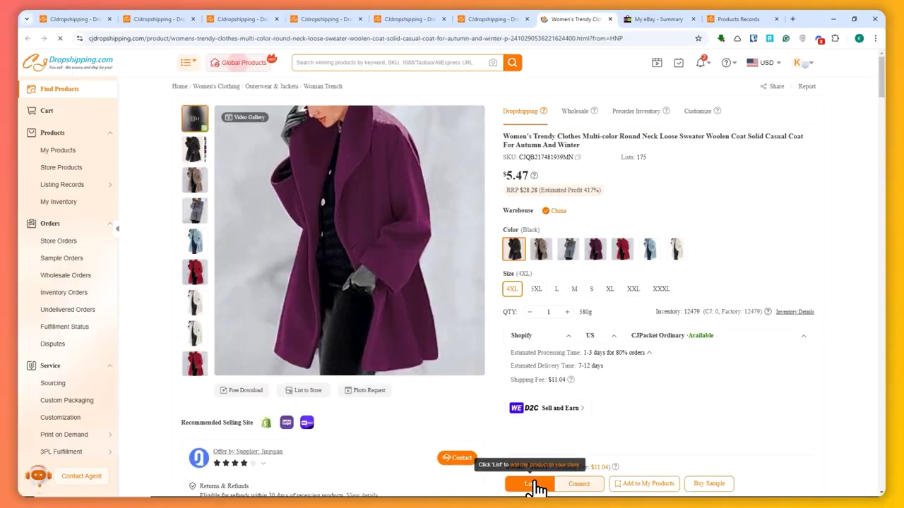
click(535, 486)
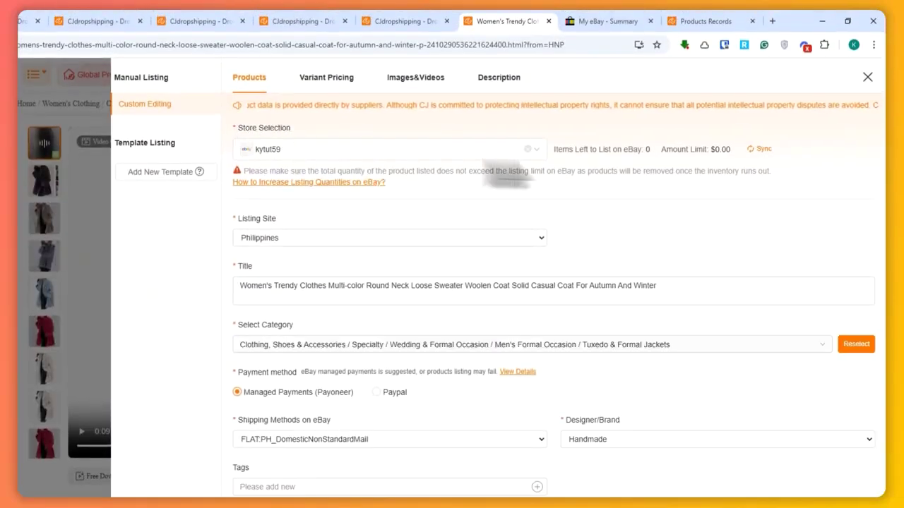
Check the coat listing's store selection, listing site options, title and category.
click(541, 149)
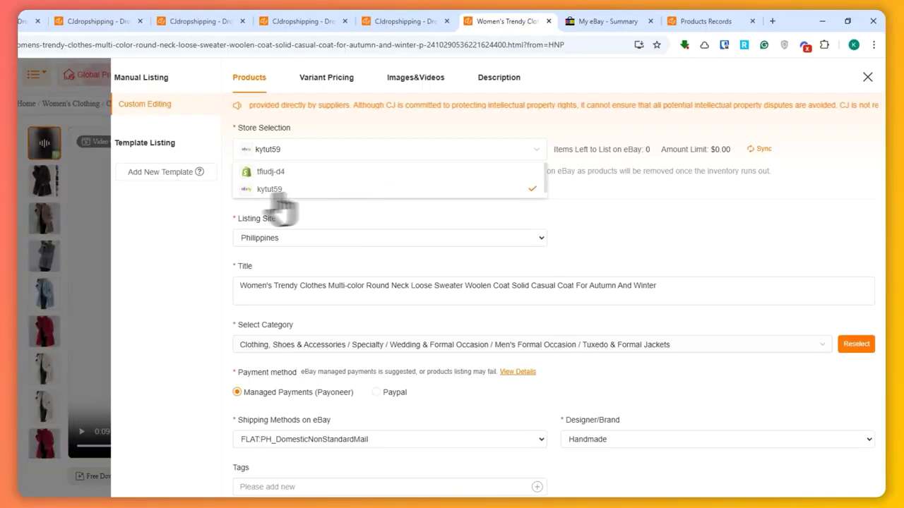
click(204, 139)
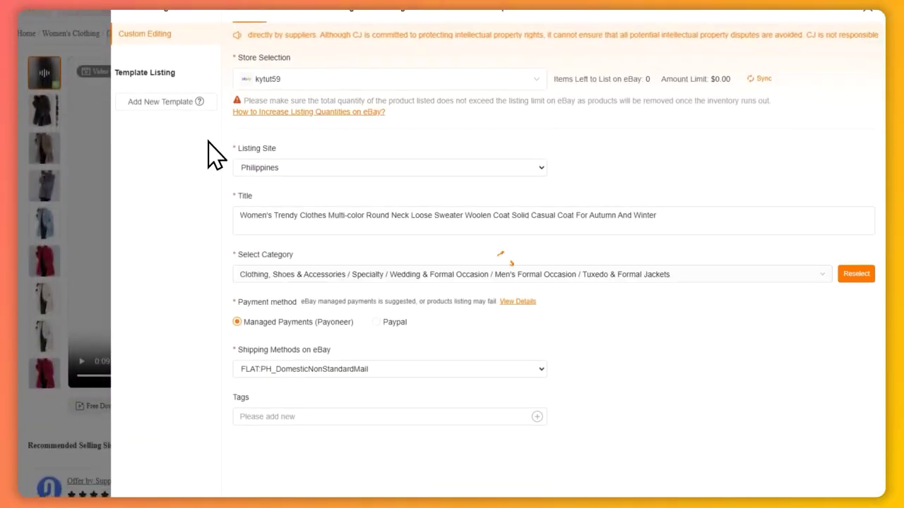
click(243, 168)
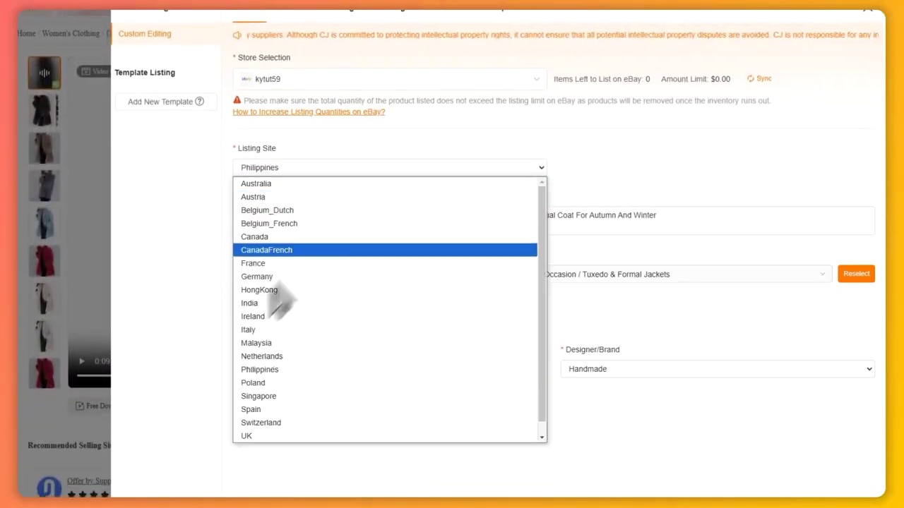
click(162, 206)
click(295, 223)
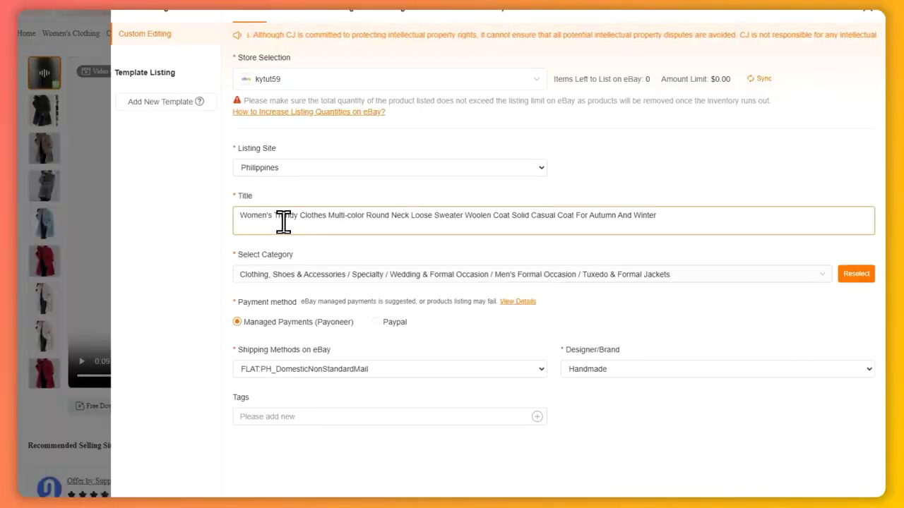
click(269, 276)
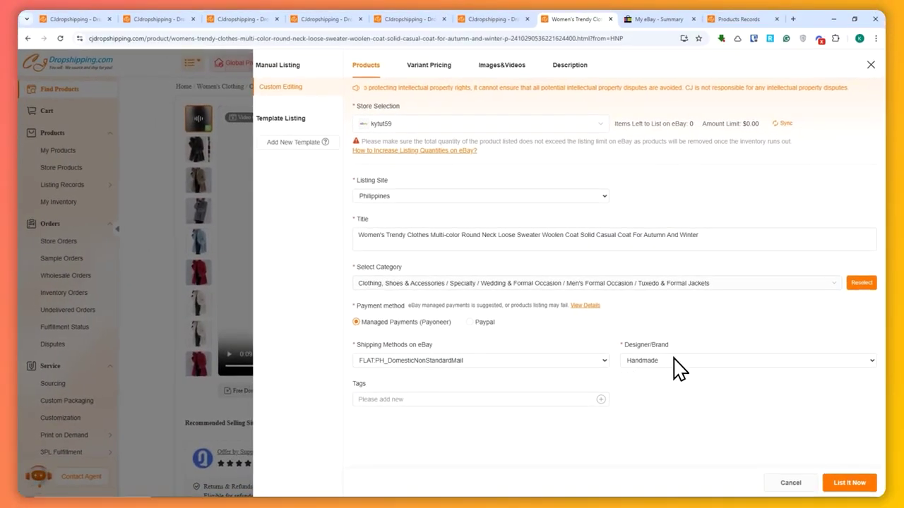
In the variant pricing, select only the black 4XL and black L variants for listing.
click(425, 68)
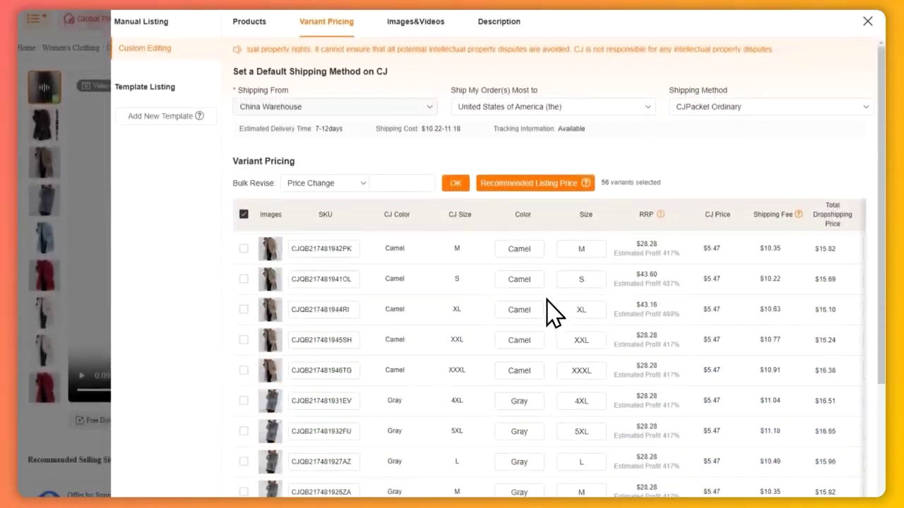
scroll(562, 305, down, 15)
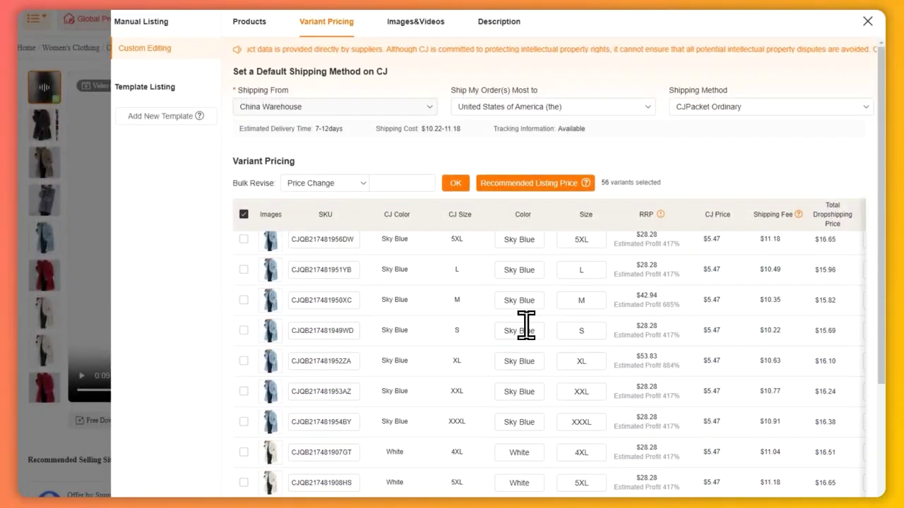
scroll(480, 329, down, 3)
scroll(480, 331, up, 10)
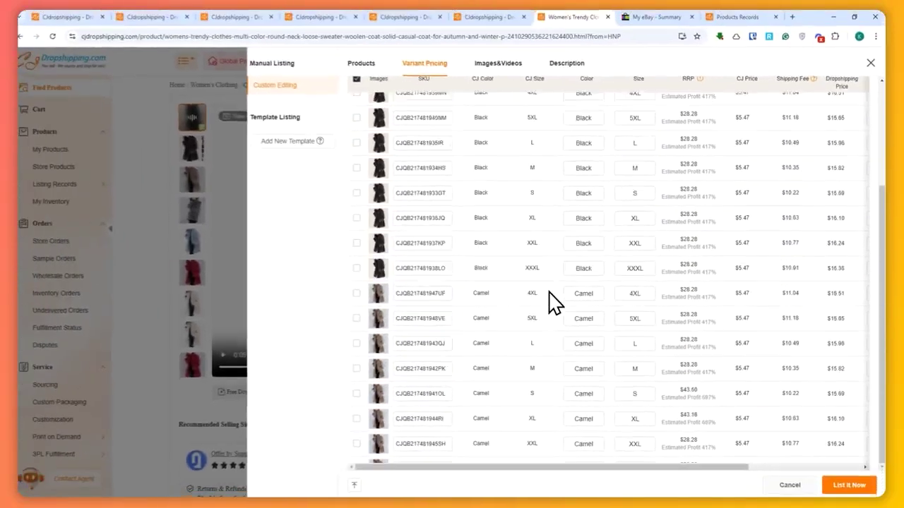
scroll(555, 292, up, 5)
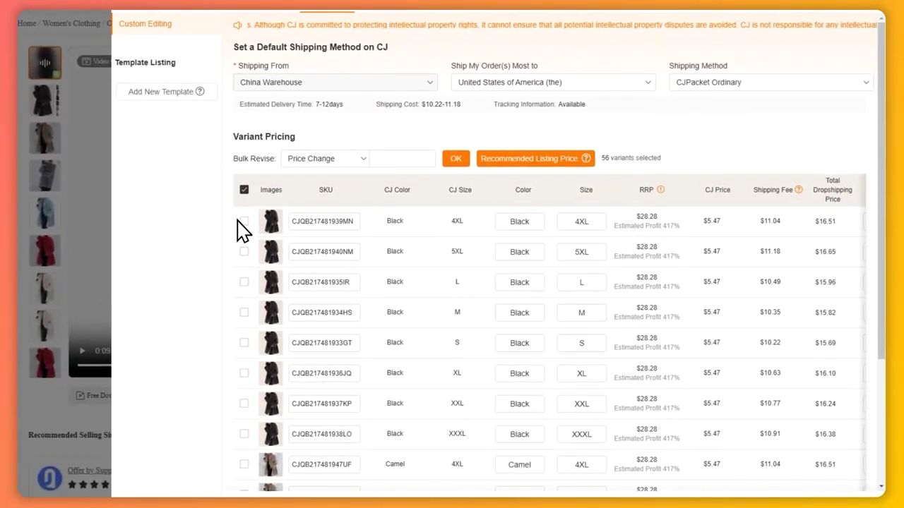
click(359, 247)
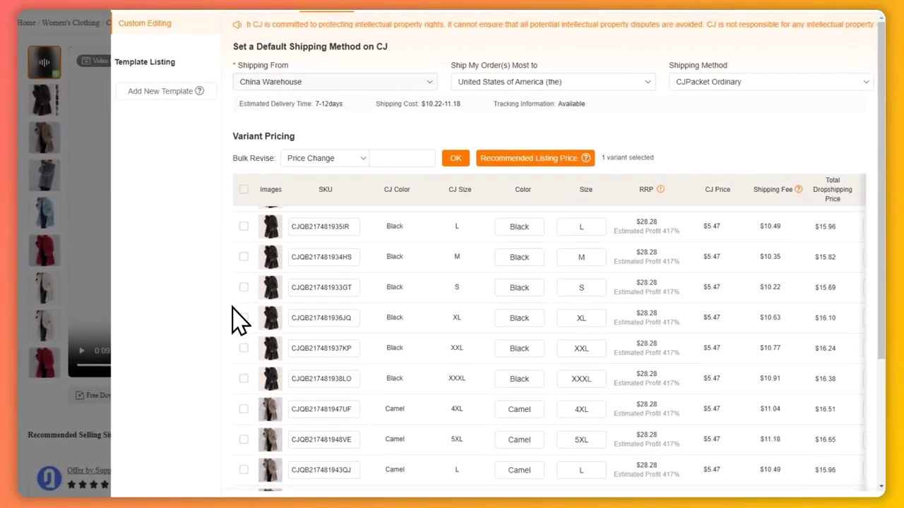
click(242, 281)
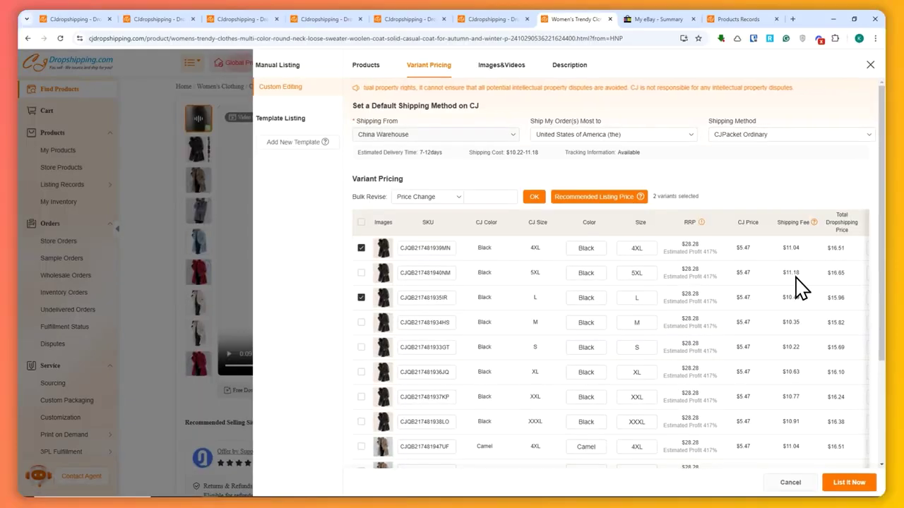
Set the black 4XL variant's price to 3000 PHP and its listing quantity to 100.
scroll(782, 286, right, 5)
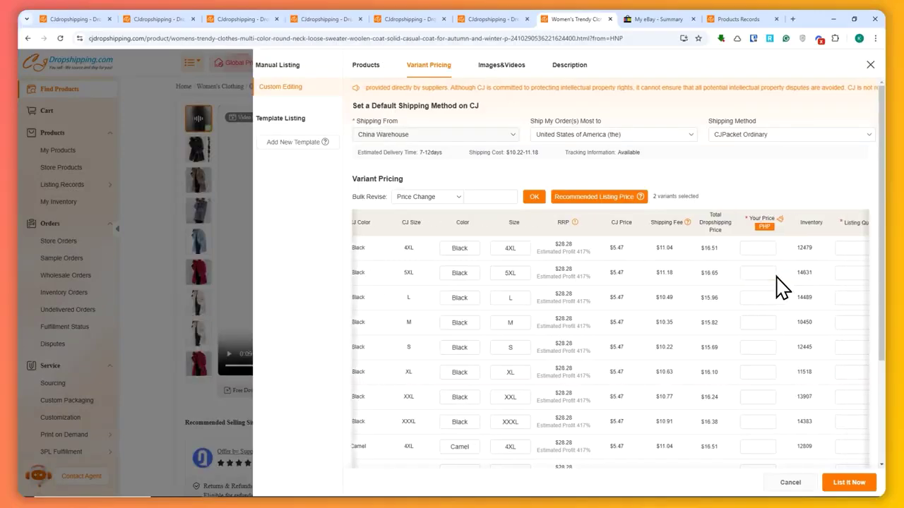
scroll(777, 286, right, 1)
click(736, 253)
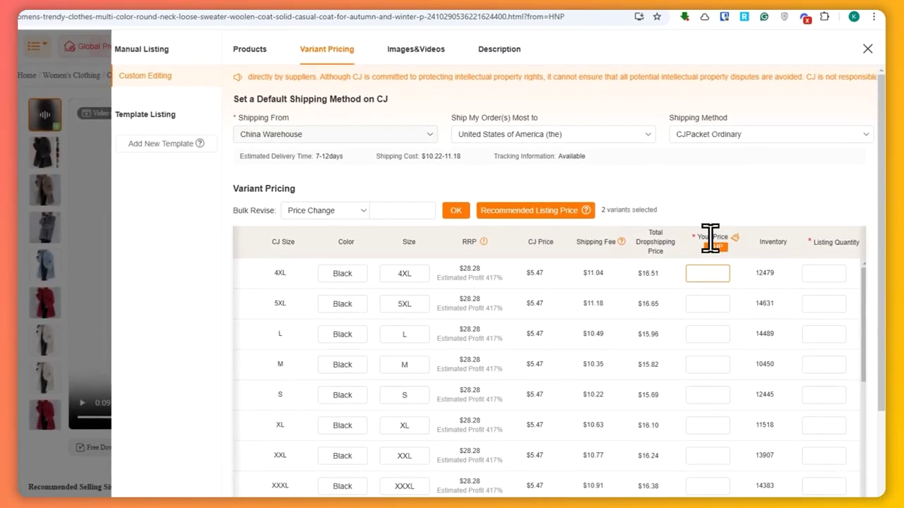
drag(705, 231, 522, 250)
click(471, 245)
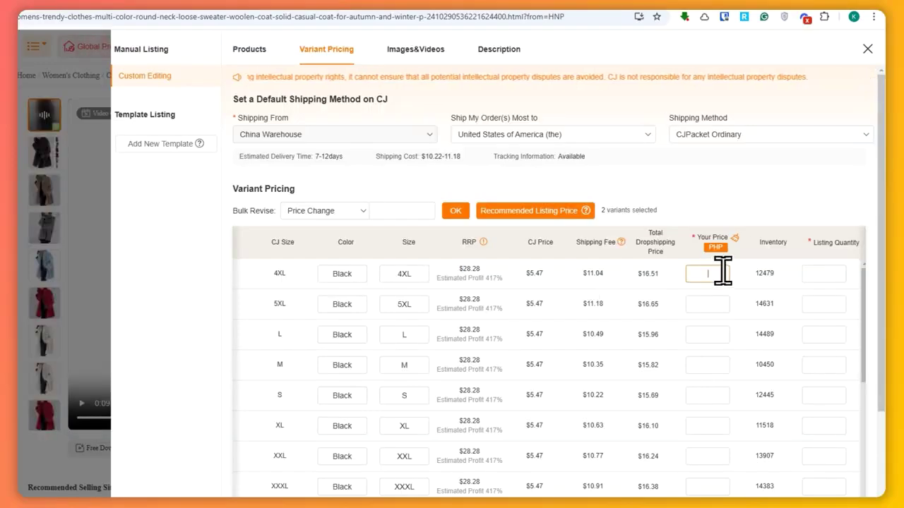
text(2)
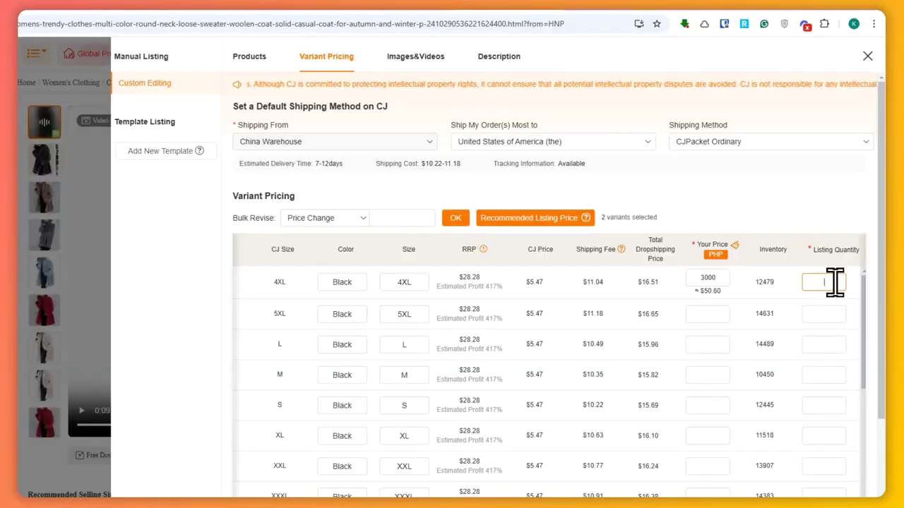
text(10)
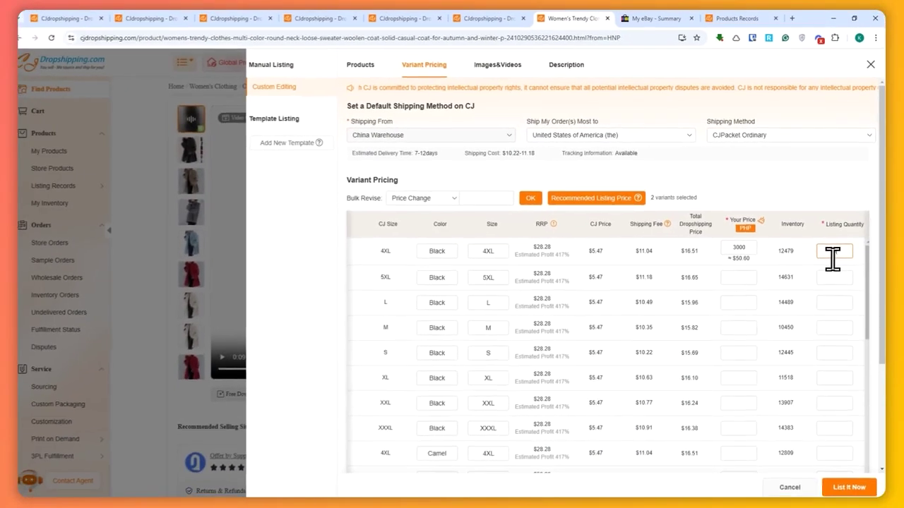
text(0)
Set the black L variant's price to 3000 PHP and its listing quantity to 100.
click(739, 300)
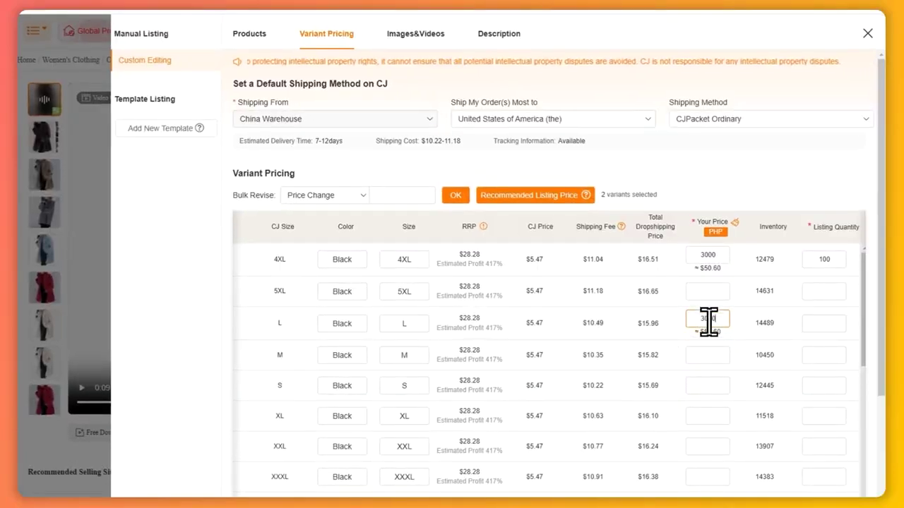
click(828, 323)
text(10)
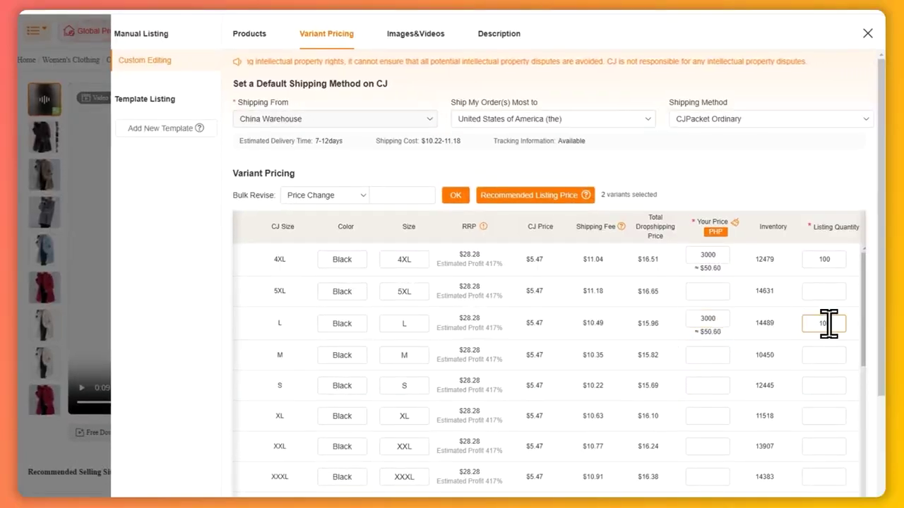
text(0)
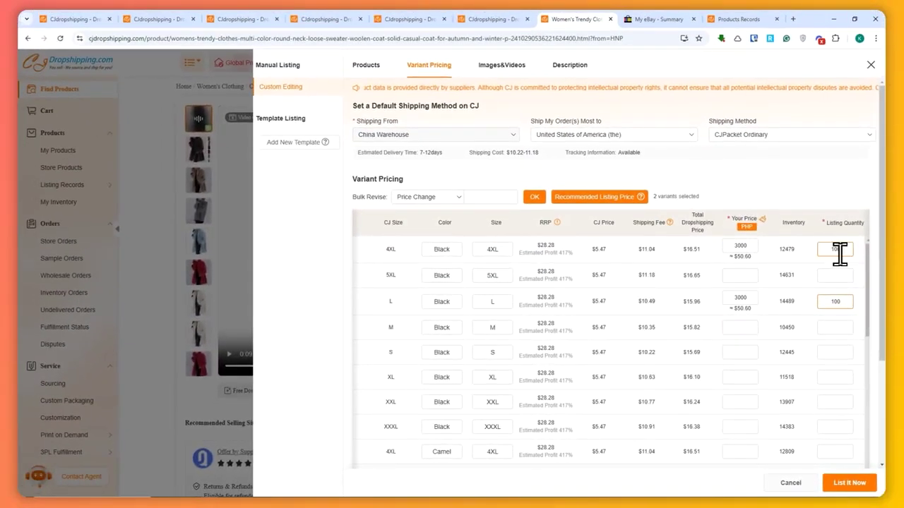
scroll(605, 423, left, 5)
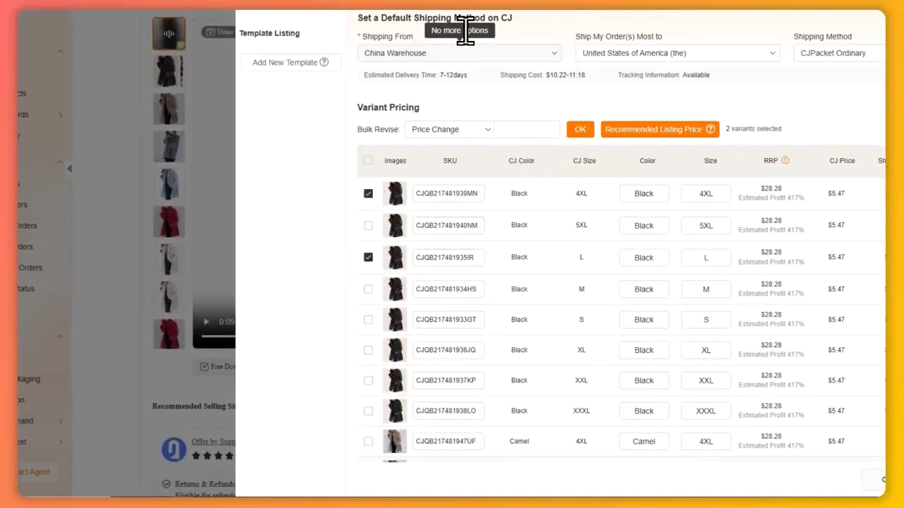
Review the coat listing's default shipping settings: shipping origin, order destination and shipping method.
drag(363, 37, 428, 52)
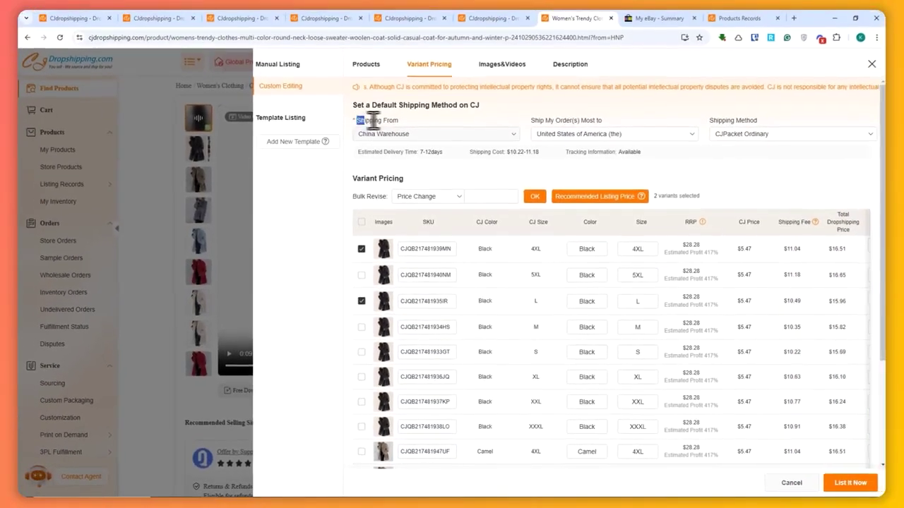
drag(667, 40, 671, 38)
drag(793, 37, 853, 37)
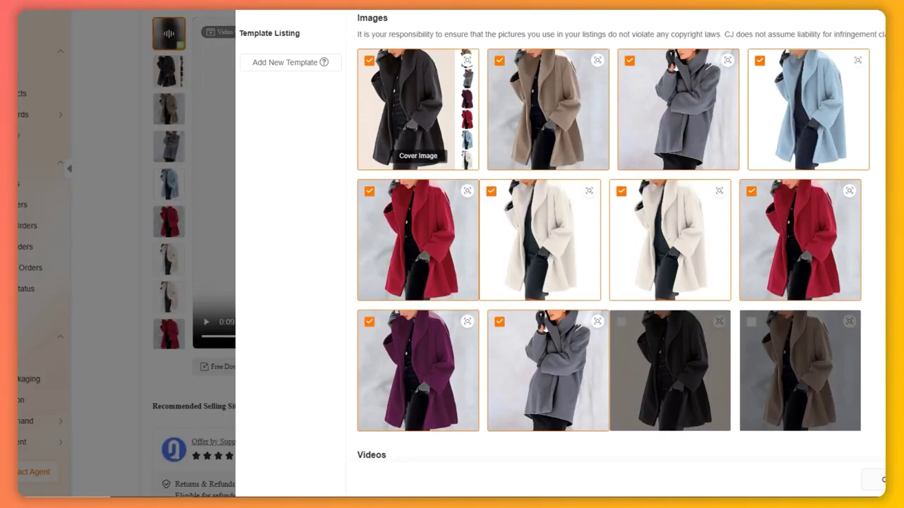
Look through the coat listing's images and videos, checking which pictures are selected and which is the cover image.
scroll(615, 177, down, 3)
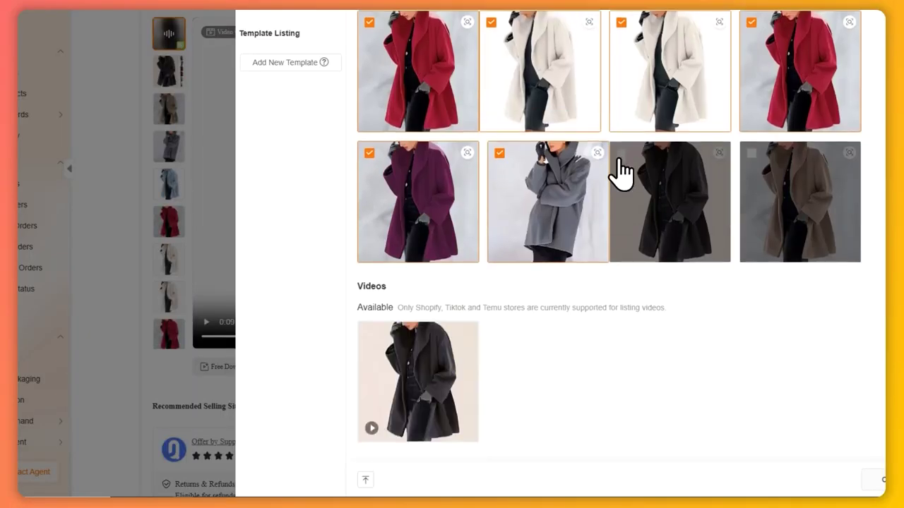
scroll(614, 187, up, 3)
scroll(614, 187, down, 3)
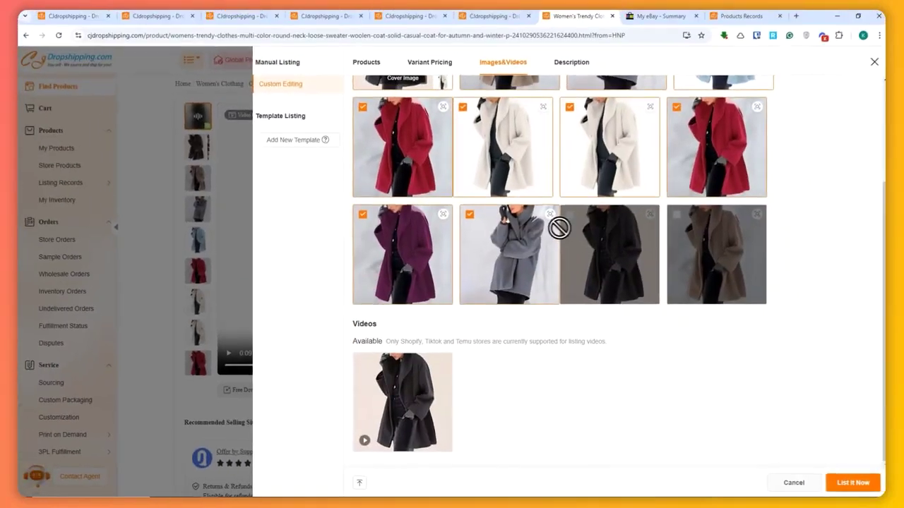
scroll(503, 260, up, 3)
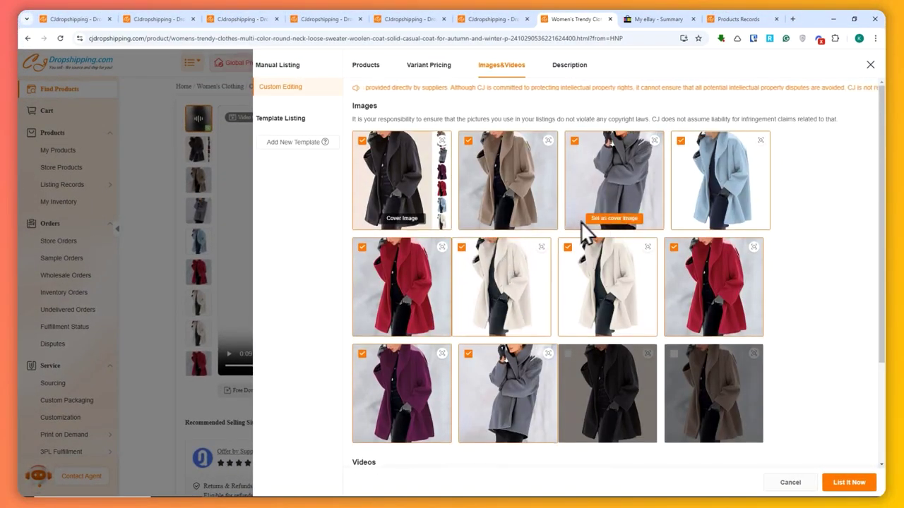
Read through the coat listing's description, including its size table and pictures, and return to the general product details.
click(582, 70)
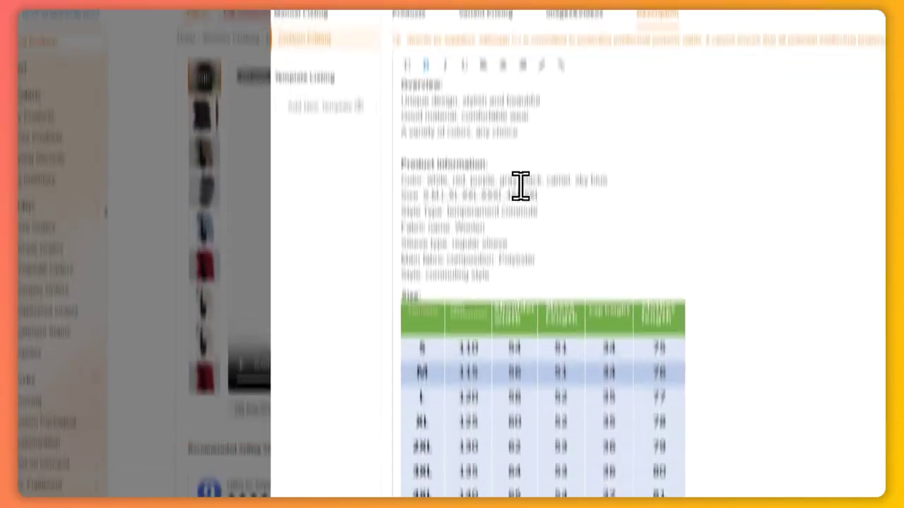
scroll(517, 180, down, 20)
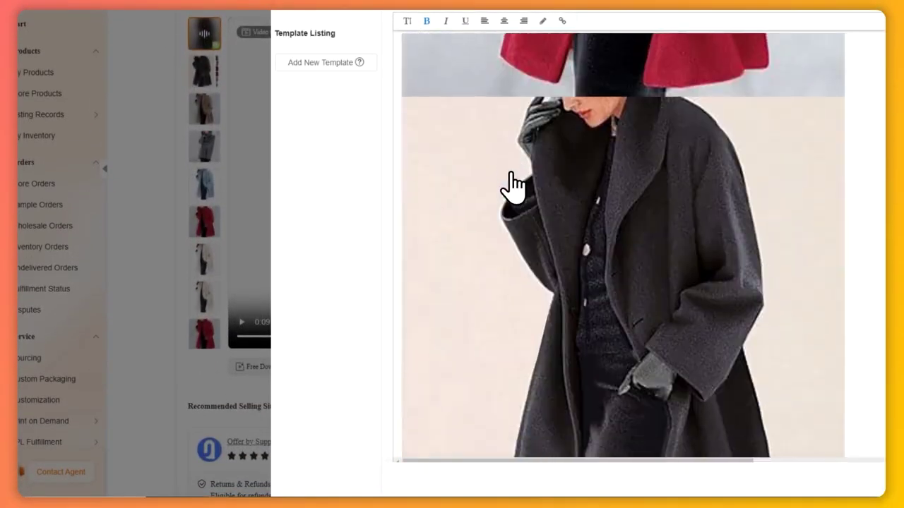
scroll(504, 181, down, 5)
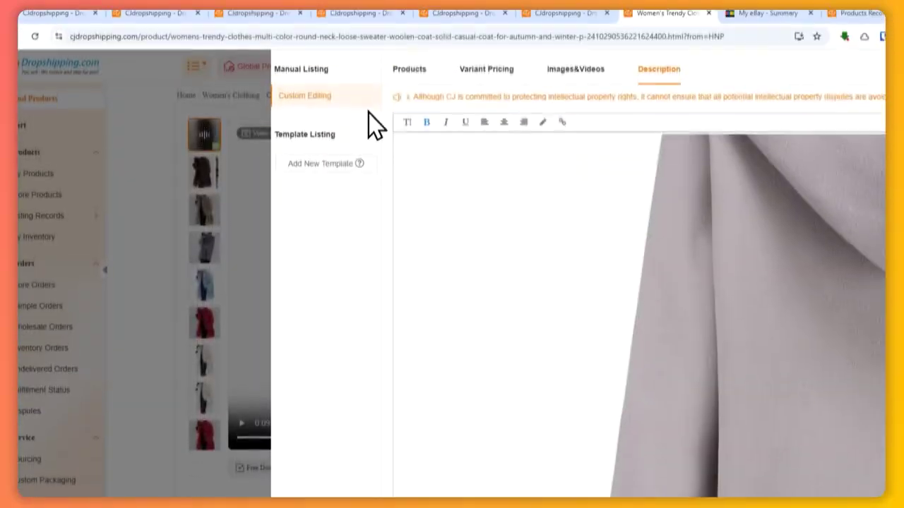
click(415, 78)
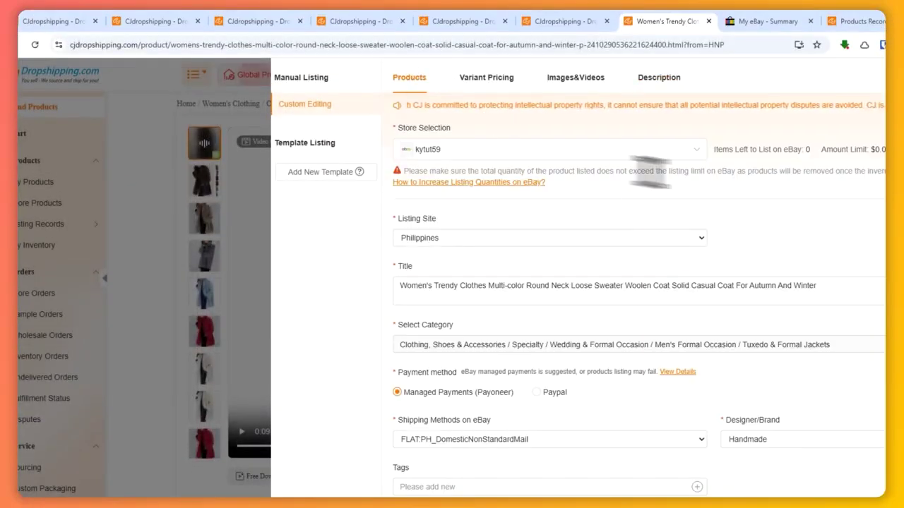